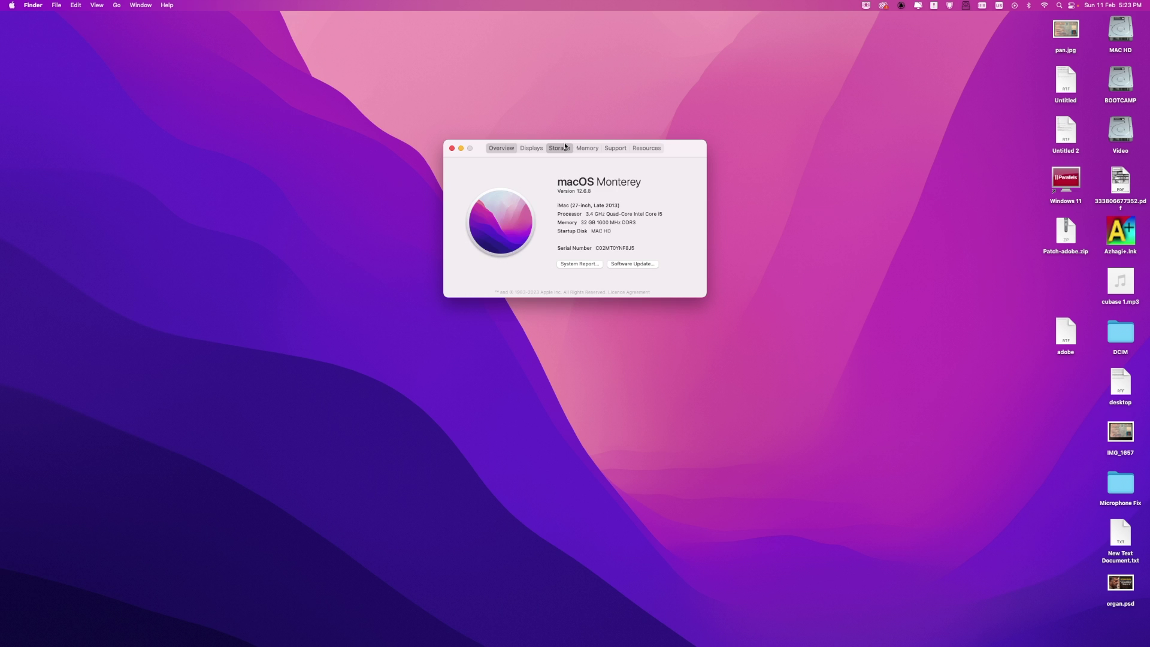
# Step: Open the Storage tab of About This Mac to view MAC HD, BOOTCAMP and Video
pyautogui.click(559, 148)
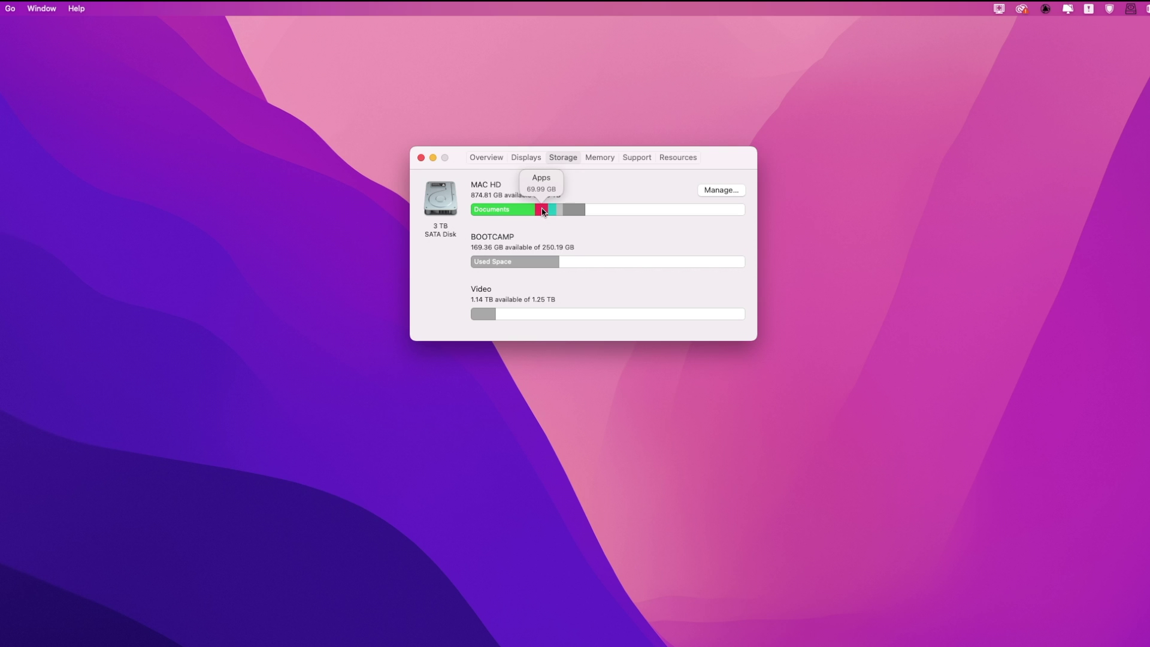
pyautogui.moveTo(554, 209)
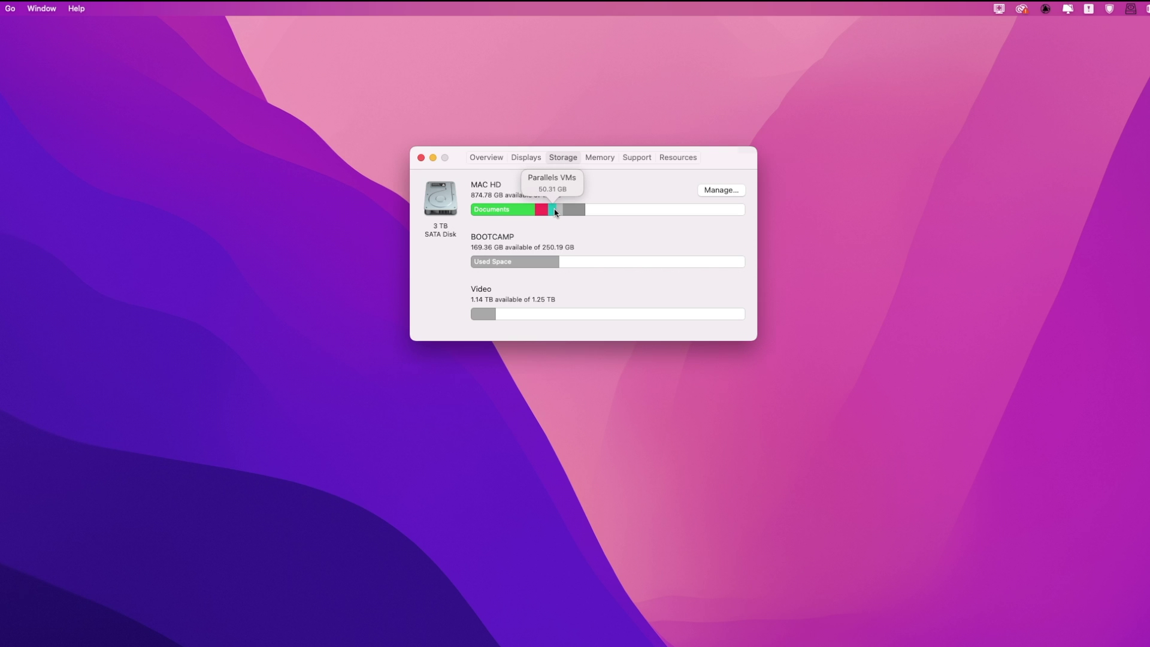
# Step: Search Spotlight for 'boot' and launch Boot Camp Assistant from the results
pyautogui.press('super+space')
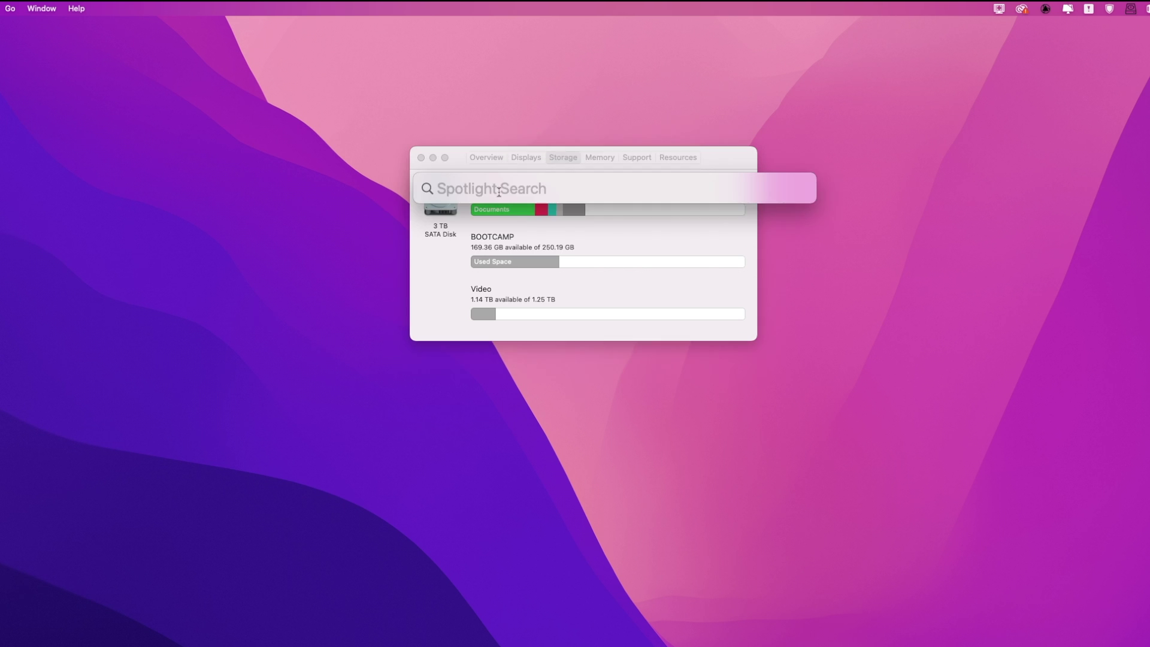
pyautogui.write('boot')
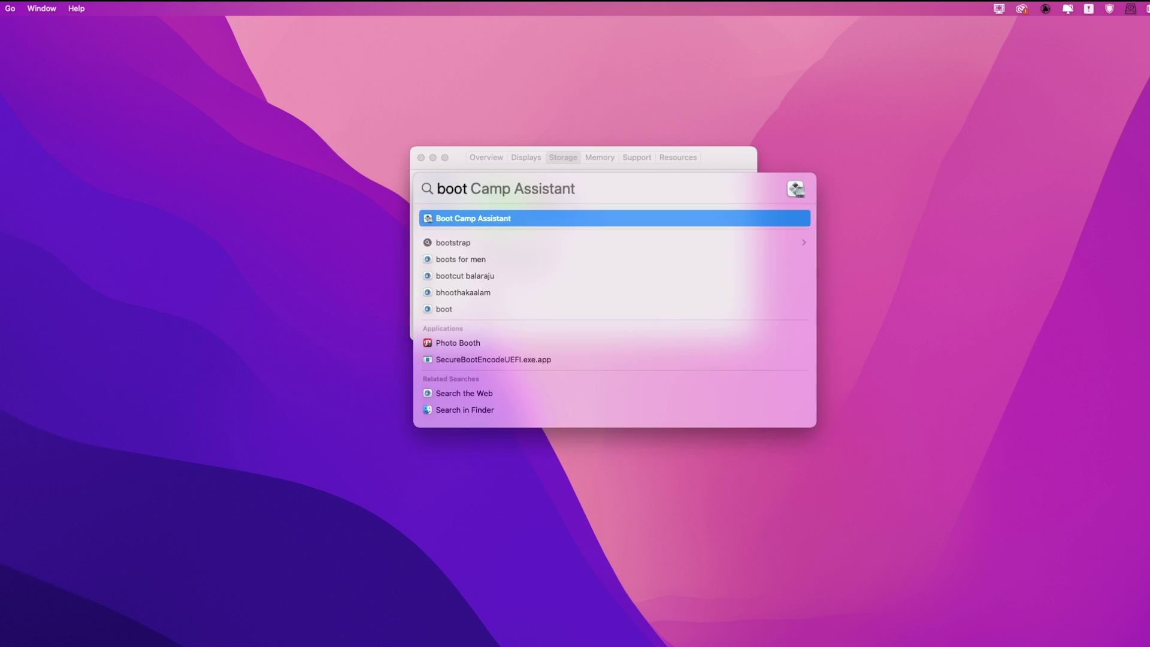
pyautogui.click(458, 225)
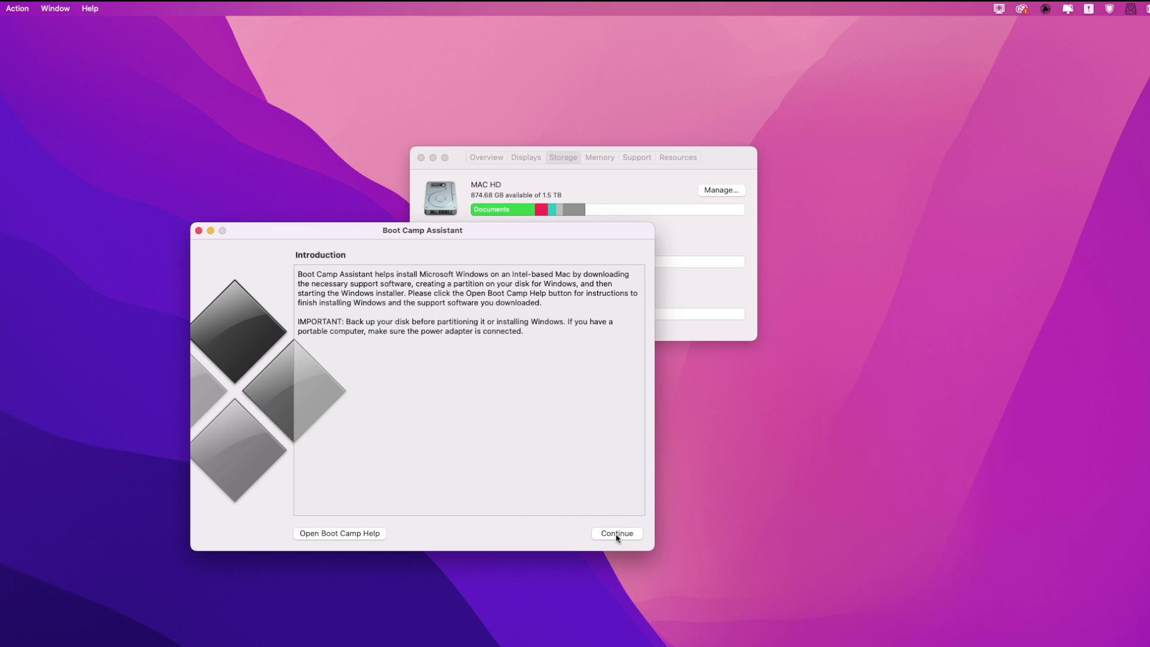
# Step: Continue past the Introduction and move the assistant window to reveal the BOOTCAMP volume
pyautogui.click(616, 533)
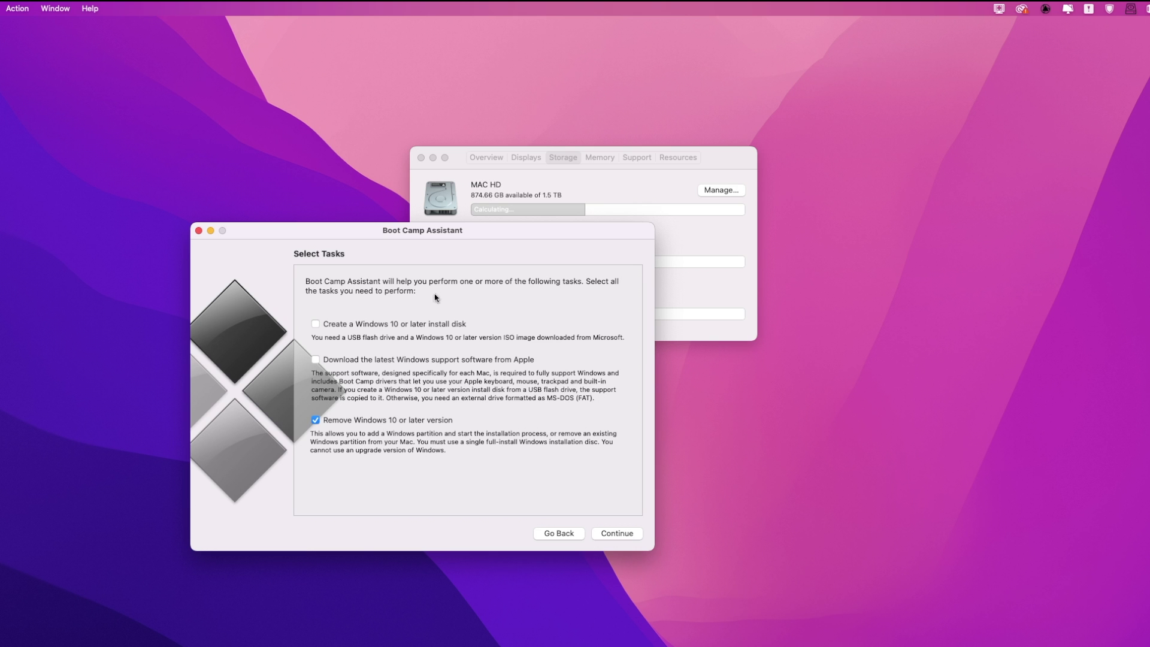
pyautogui.moveTo(442, 238); pyautogui.dragTo(536, 298)
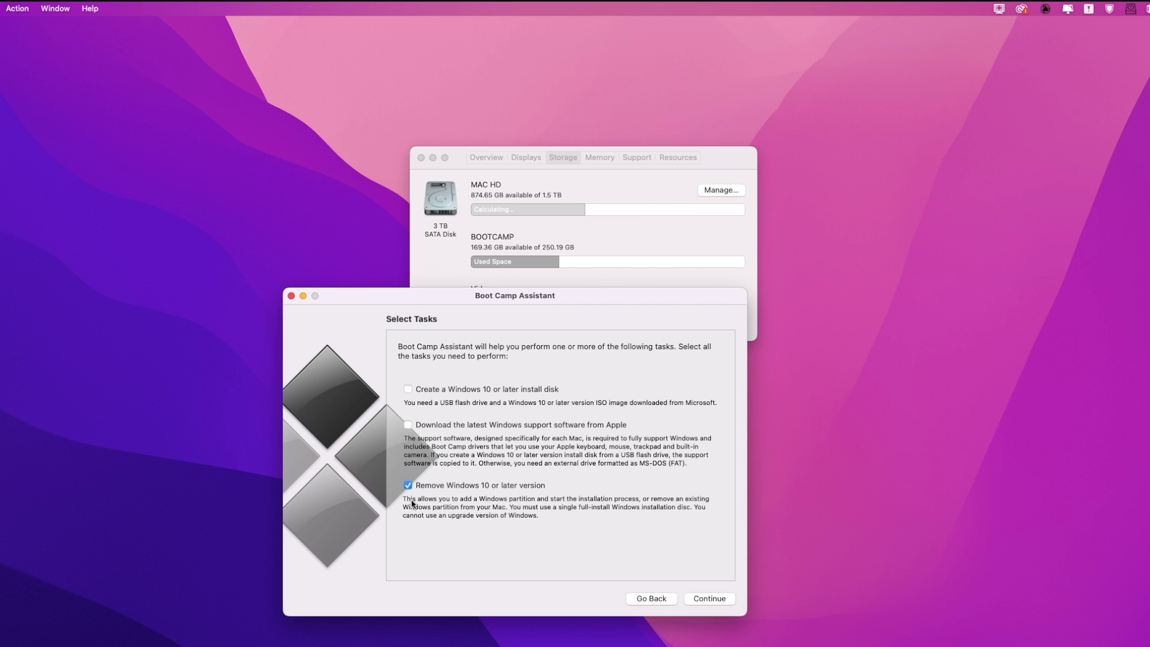
# Step: Continue with 'Remove Windows 10 or later version' selected as the task
pyautogui.click(709, 599)
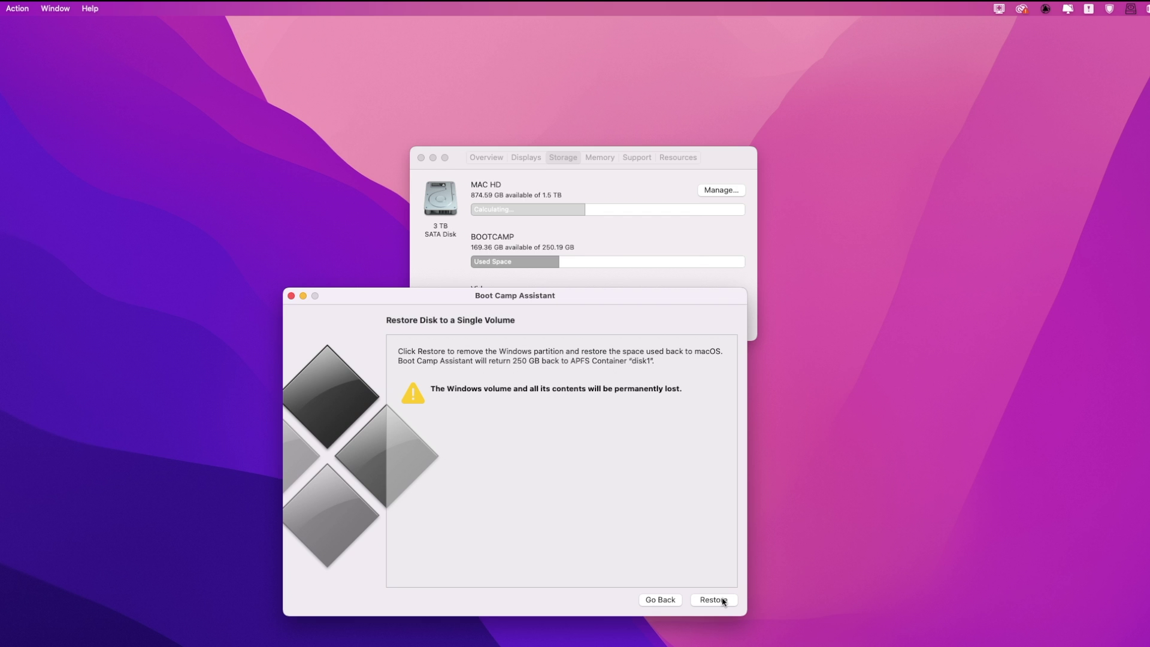
# Step: Choose Restore and approve the authentication prompt with the administrator password
pyautogui.click(715, 600)
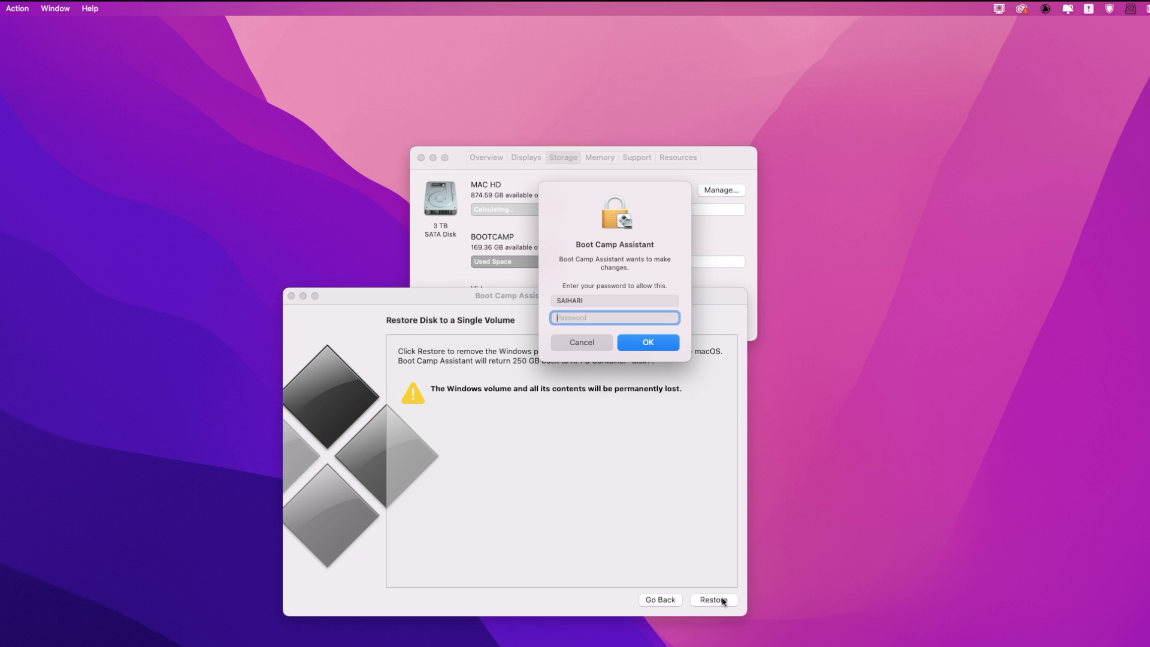
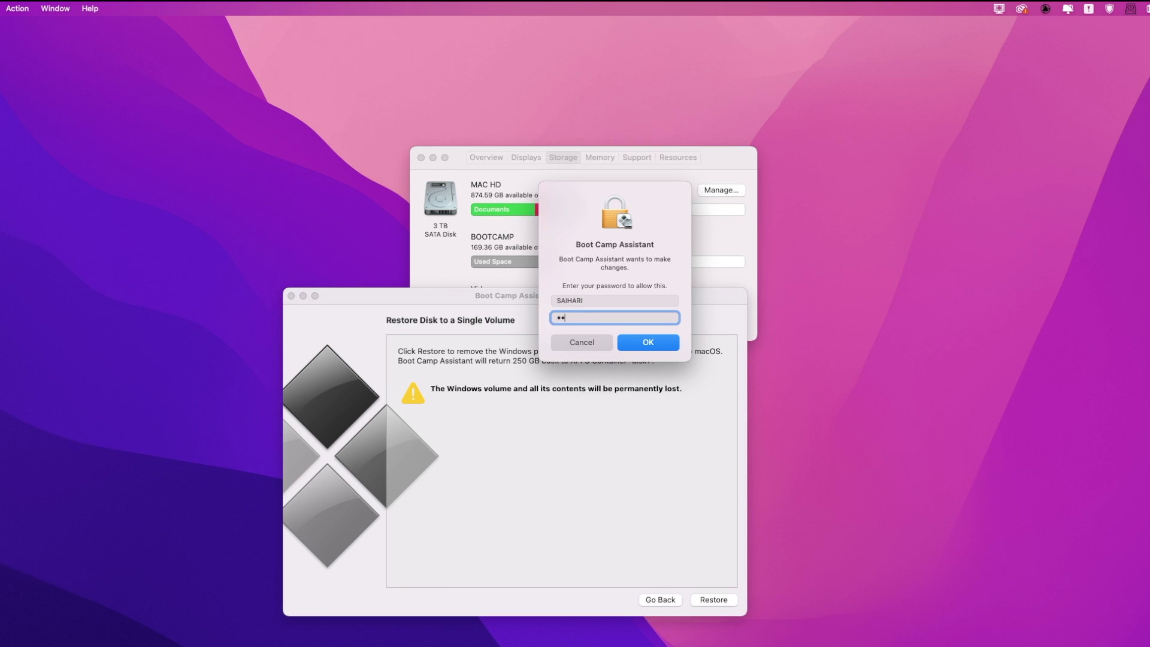
pyautogui.click(643, 346)
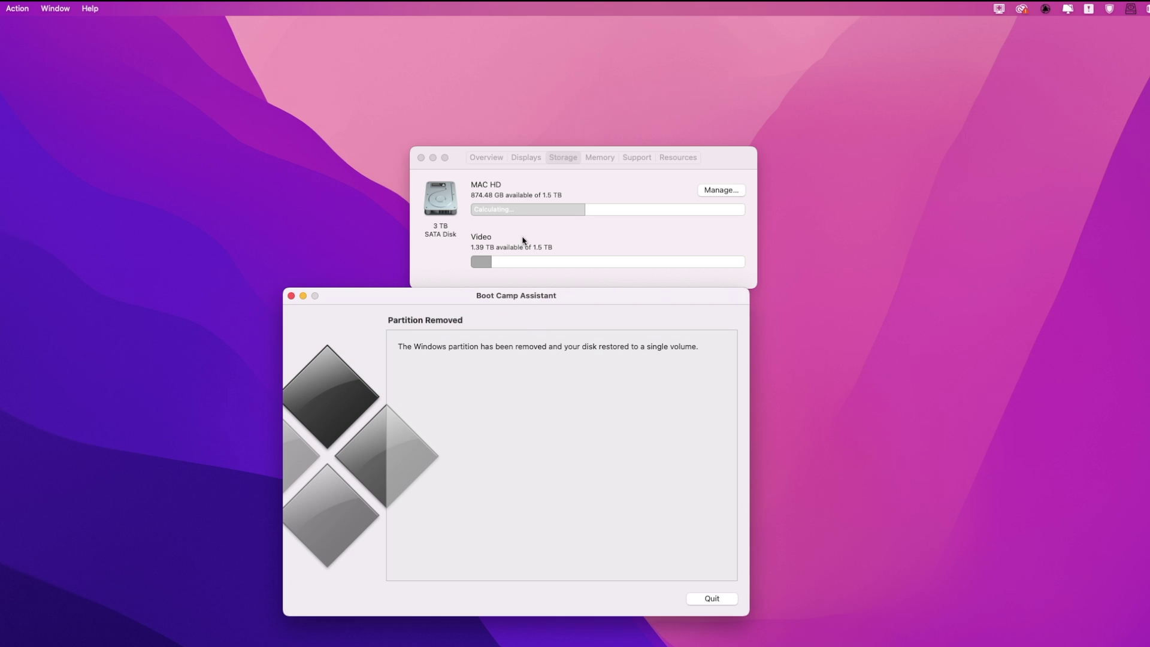
# Step: Quit Boot Camp Assistant and use Clean Up from the desktop context menu
pyautogui.click(733, 604)
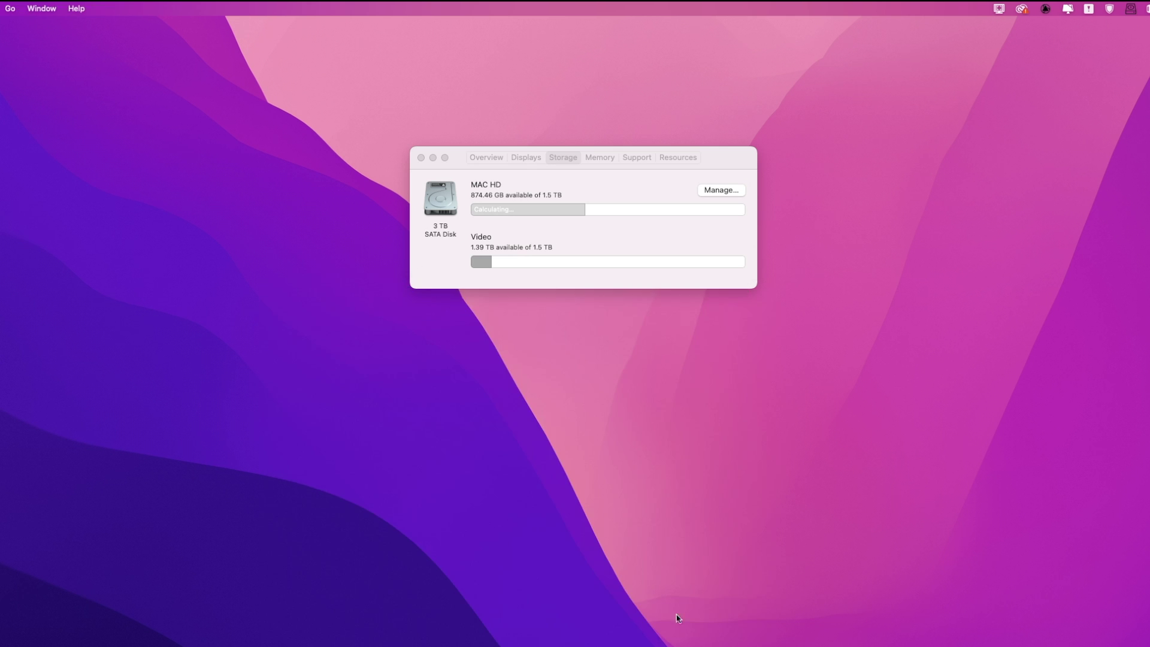
pyautogui.rightClick(495, 534)
pyautogui.click(539, 635)
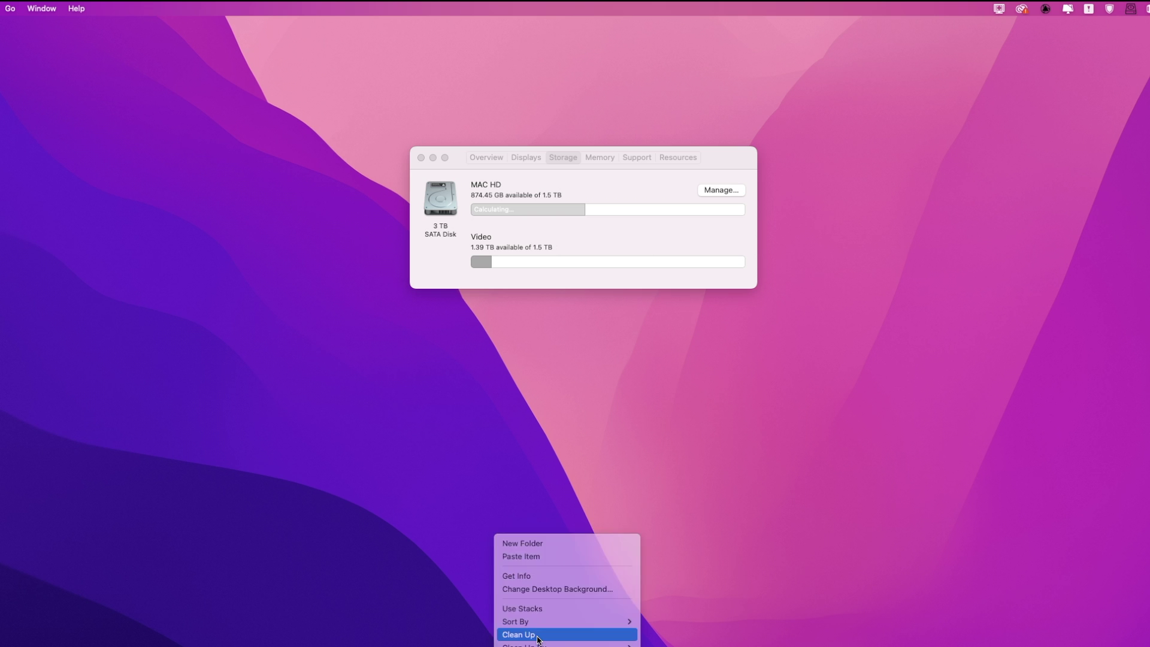